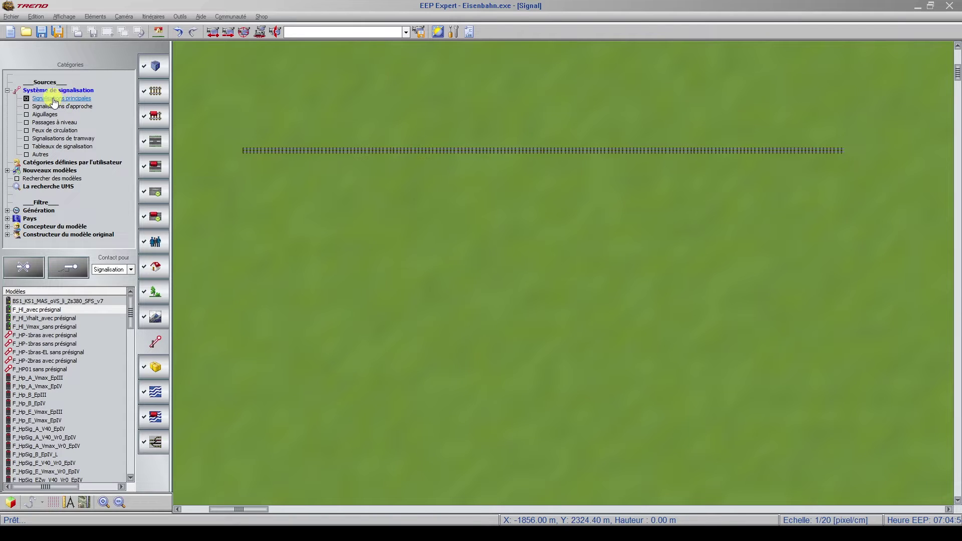
# Place the main signal model F_Hl_avec présignal on the track near its right-hand end.
pyautogui.click(54, 100)
pyautogui.click(54, 101)
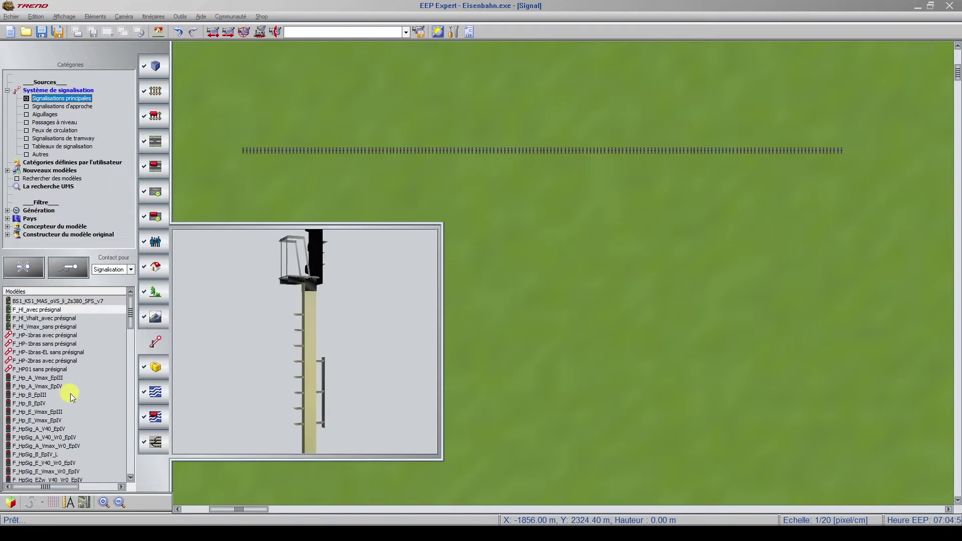
pyautogui.click(53, 311)
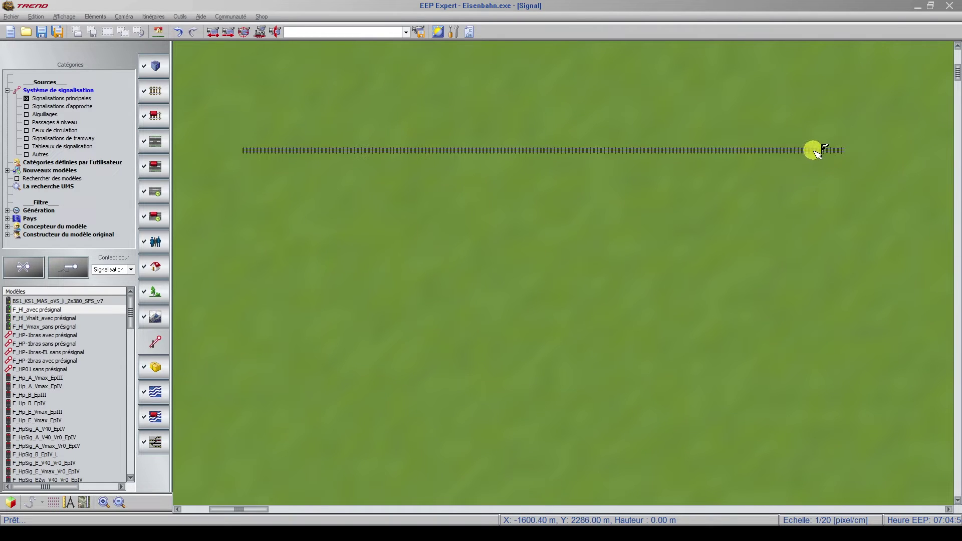
pyautogui.click(789, 152)
pyautogui.click(767, 155)
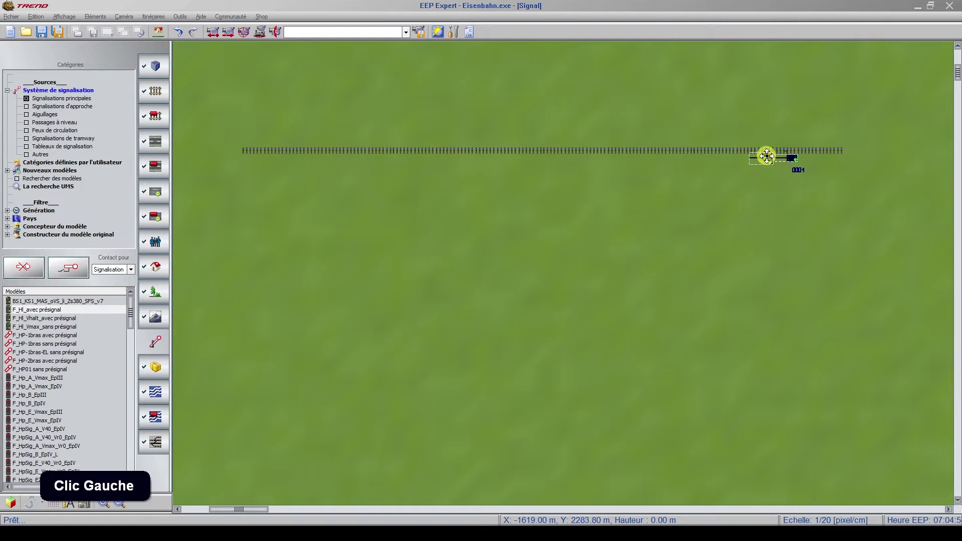
# Move the signal's distant signal farther back along the track, away from the main signal, and deselect both.
pyautogui.moveTo(762, 158); pyautogui.dragTo(647, 159)
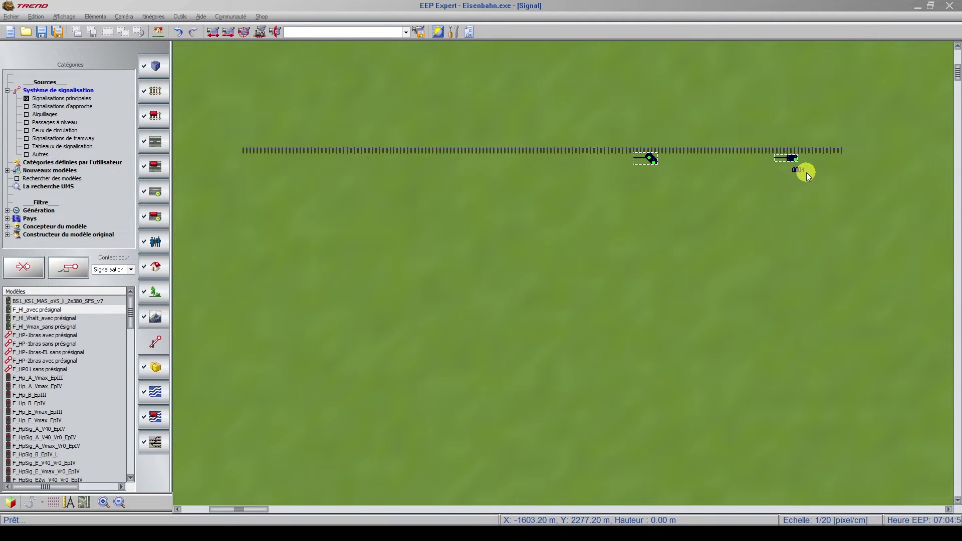
pyautogui.scroll(2, 808, 172)
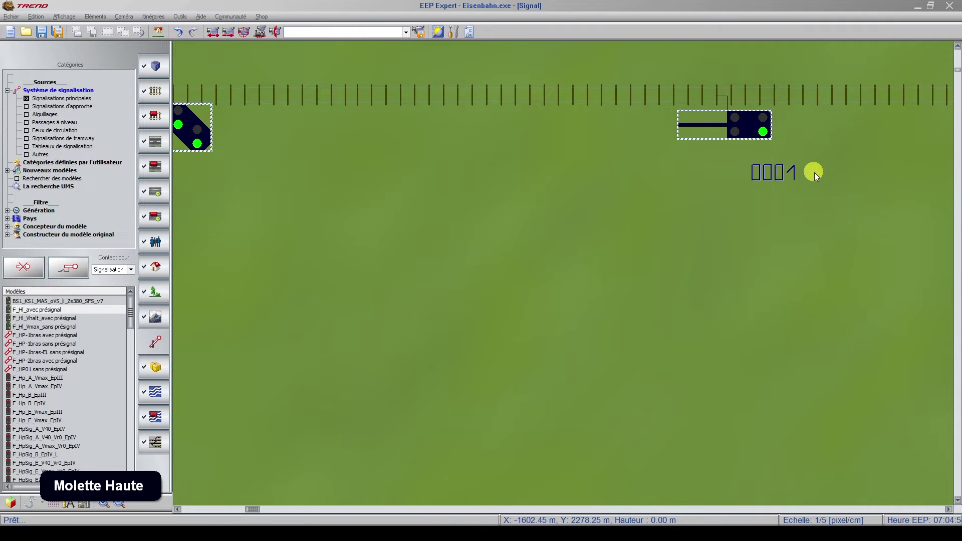
pyautogui.scroll(-2, 818, 175)
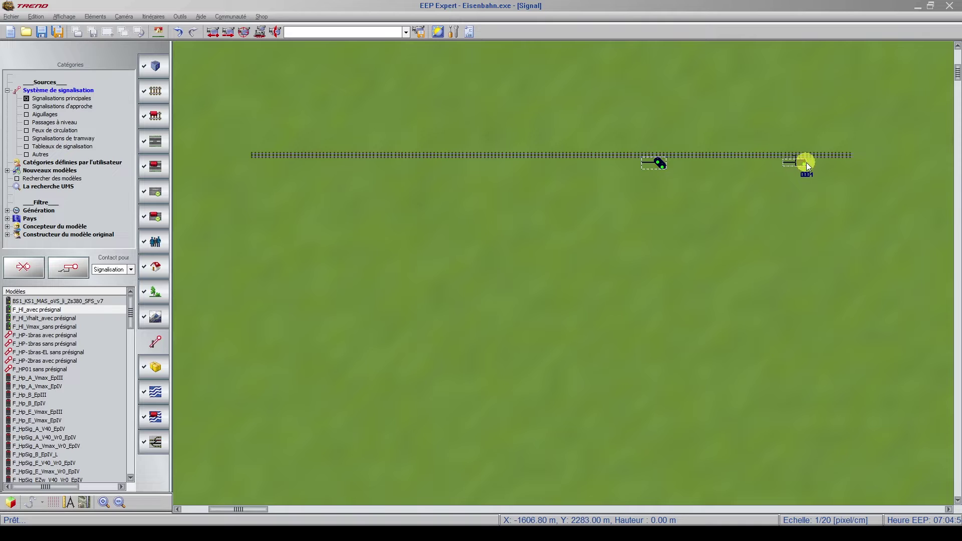
pyautogui.click(672, 203)
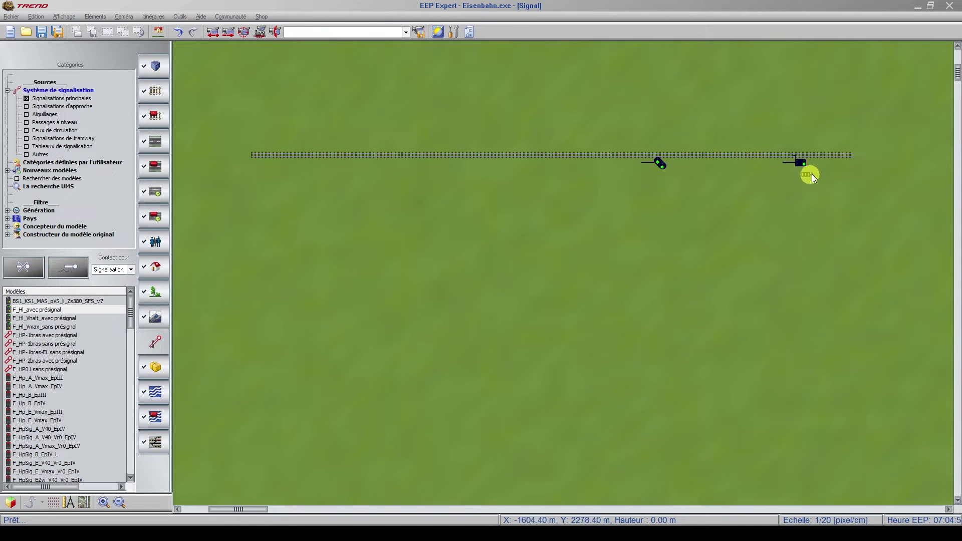
# Place a Signalisation contact linked to signal 0001 on the track, well ahead of the distant signal.
pyautogui.click(663, 164)
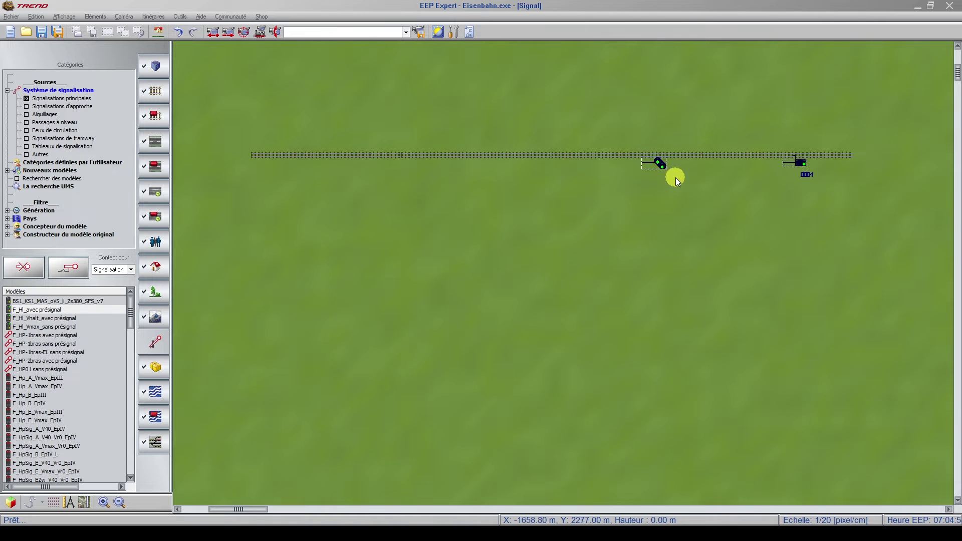
pyautogui.click(650, 161)
pyautogui.click(111, 271)
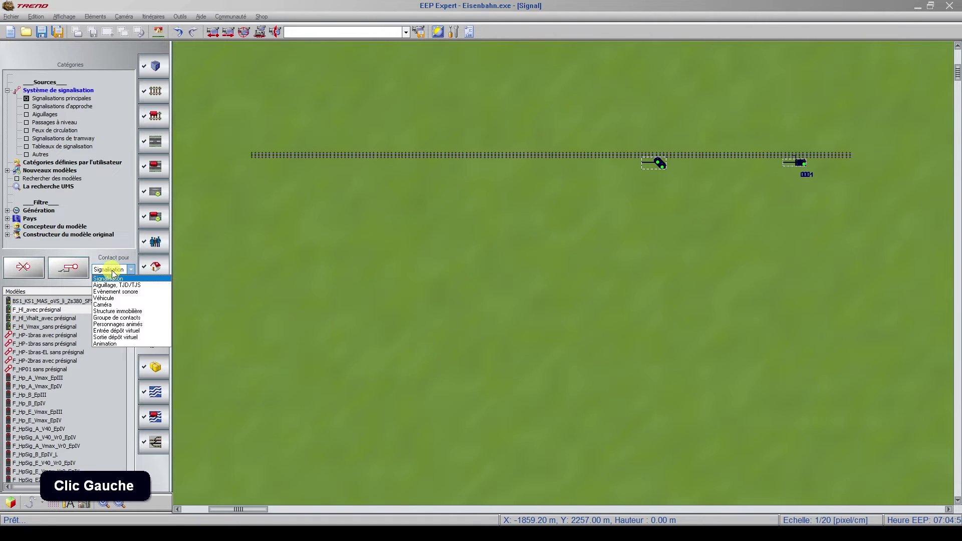
pyautogui.click(115, 279)
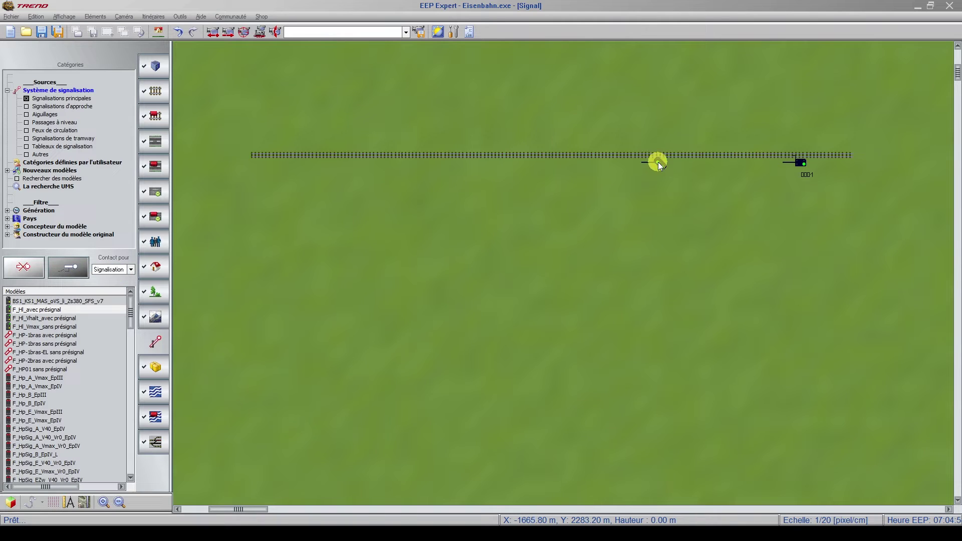
pyautogui.click(657, 161)
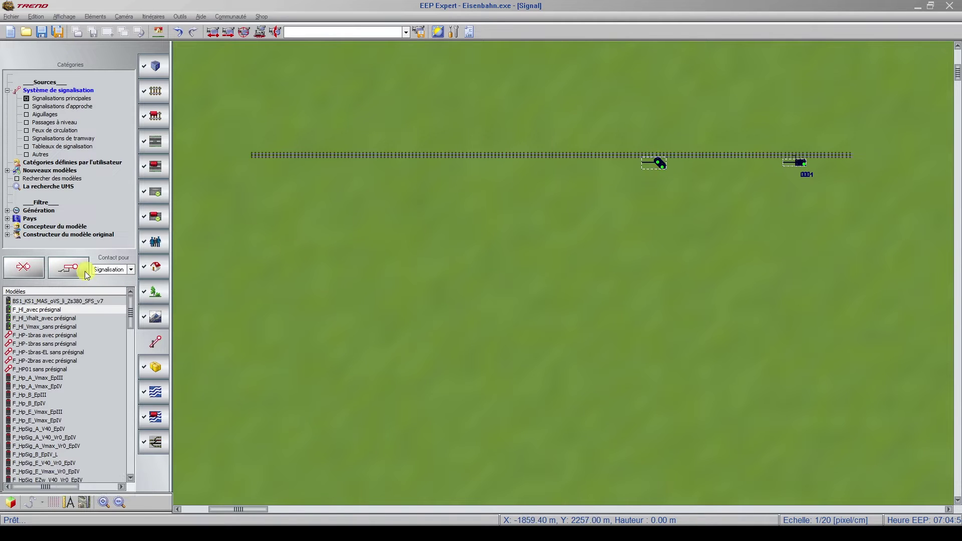
pyautogui.click(69, 271)
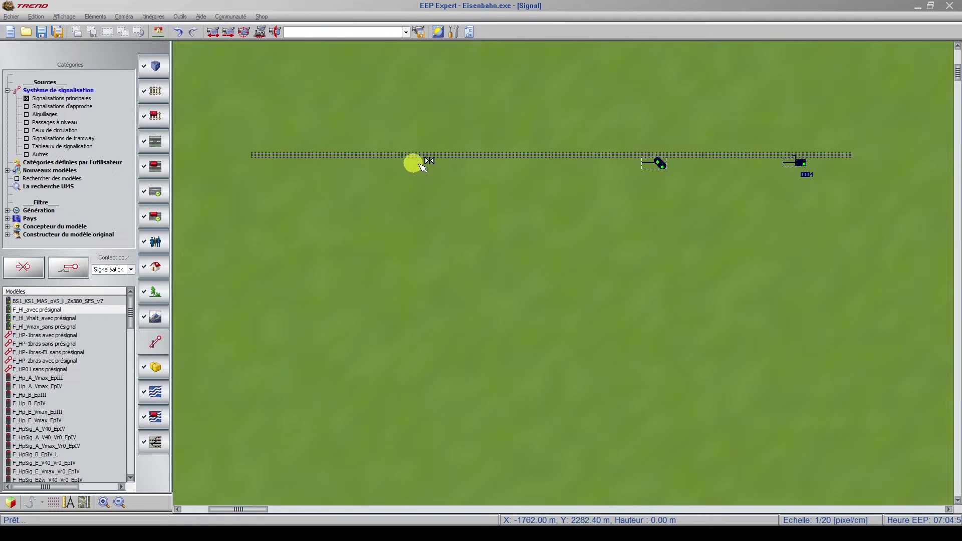
pyautogui.click(387, 157)
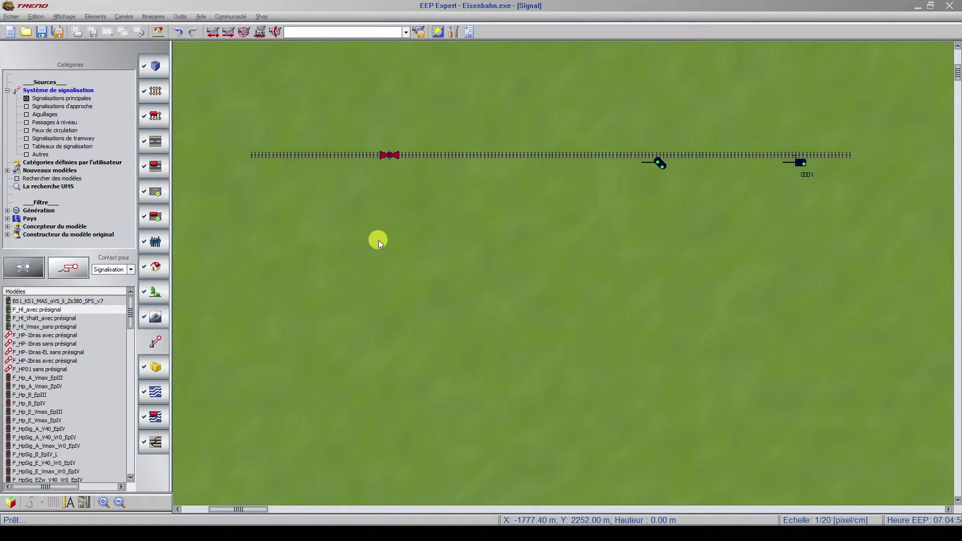
# Set the track contact to switch signal 0001 to the Arrêt position.
pyautogui.click(390, 155)
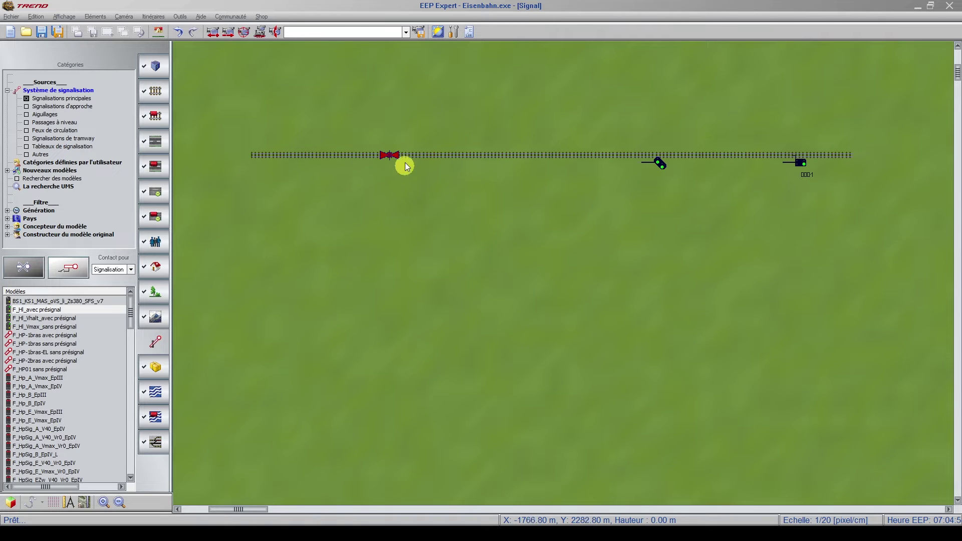
pyautogui.click(394, 156)
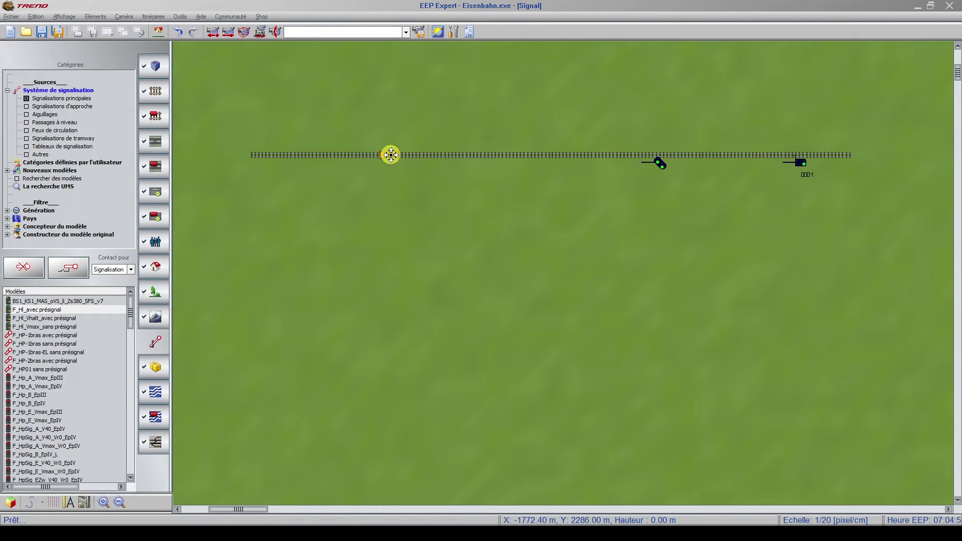
pyautogui.rightClick(390, 155)
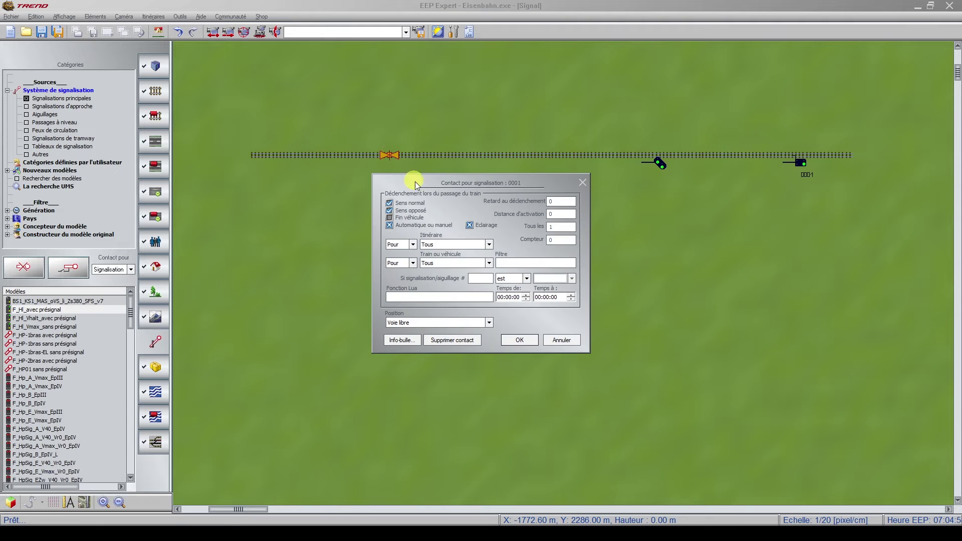
pyautogui.moveTo(466, 189); pyautogui.dragTo(416, 200)
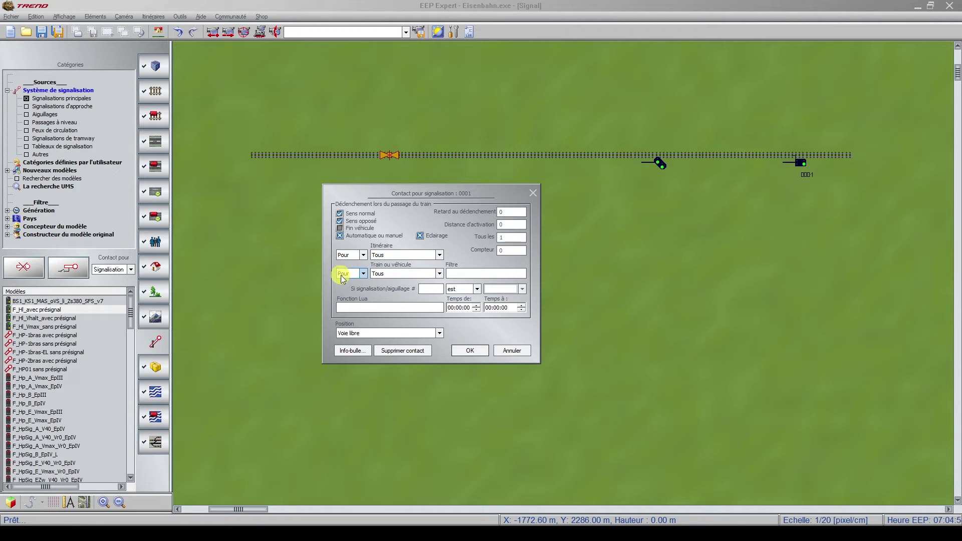
pyautogui.press('ctrl')
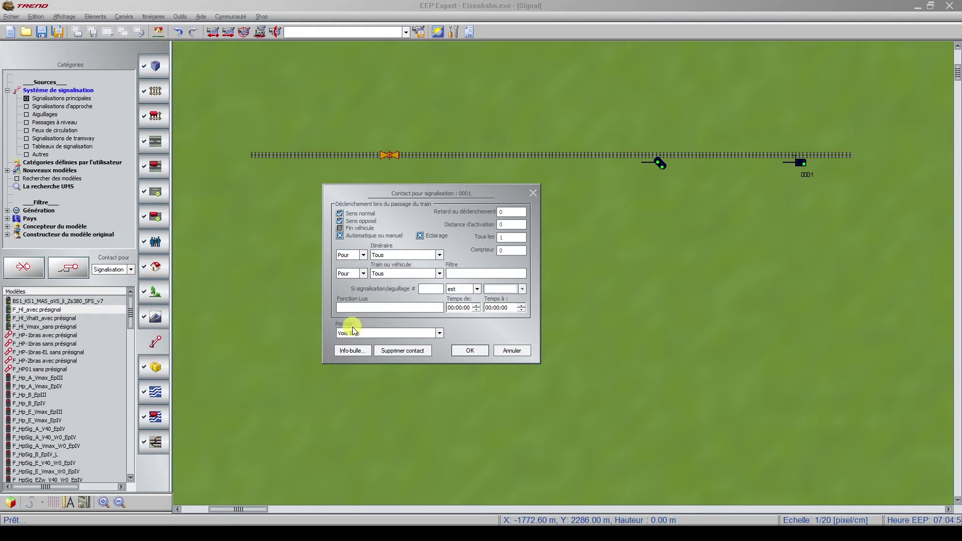
pyautogui.click(441, 333)
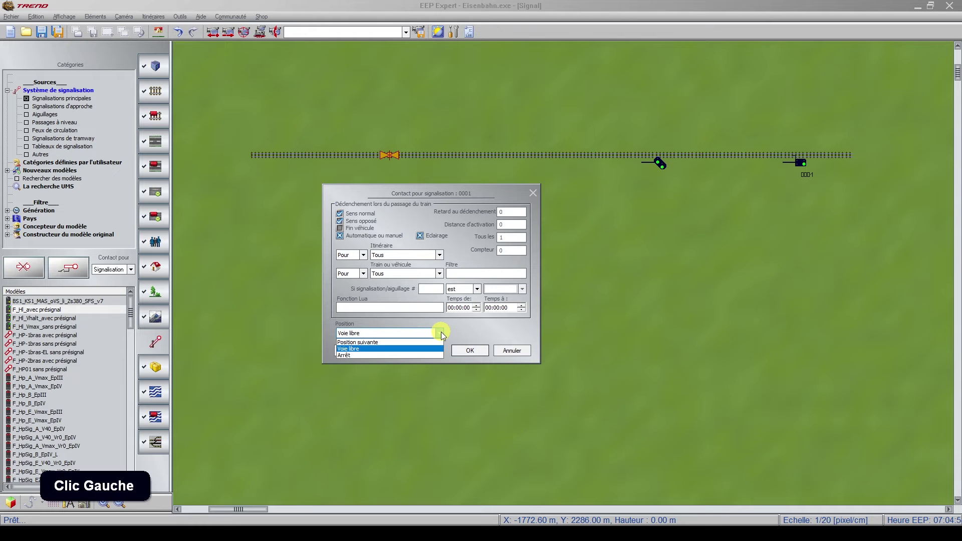
pyautogui.click(375, 350)
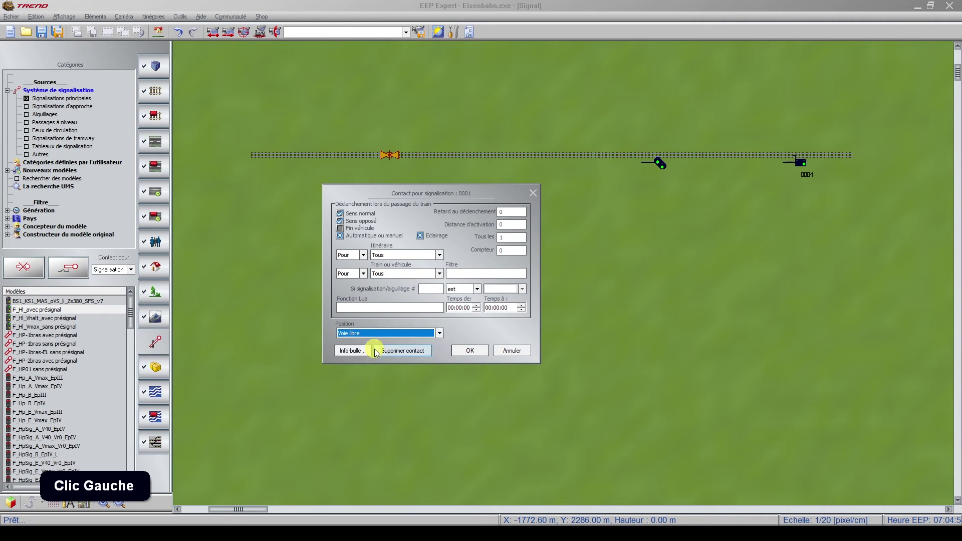
pyautogui.click(440, 333)
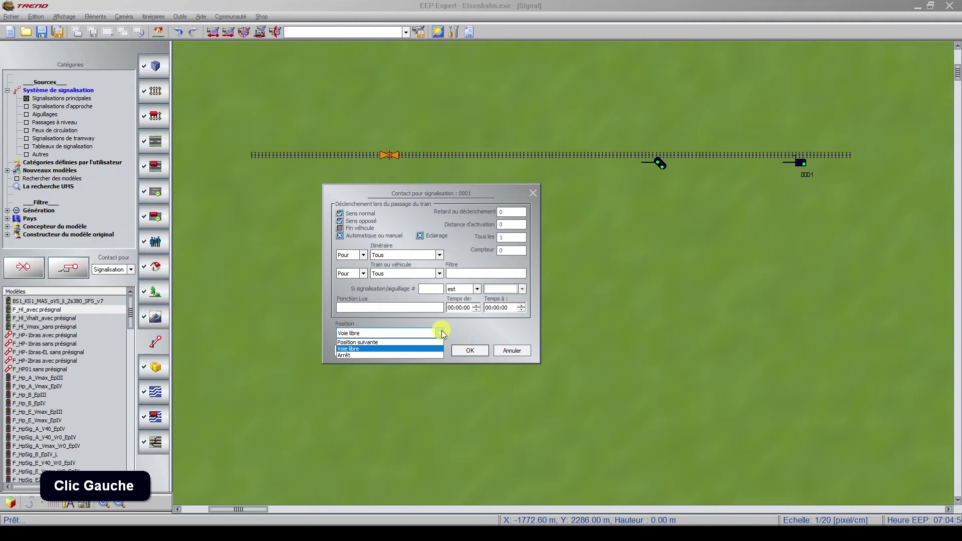
pyautogui.click(359, 355)
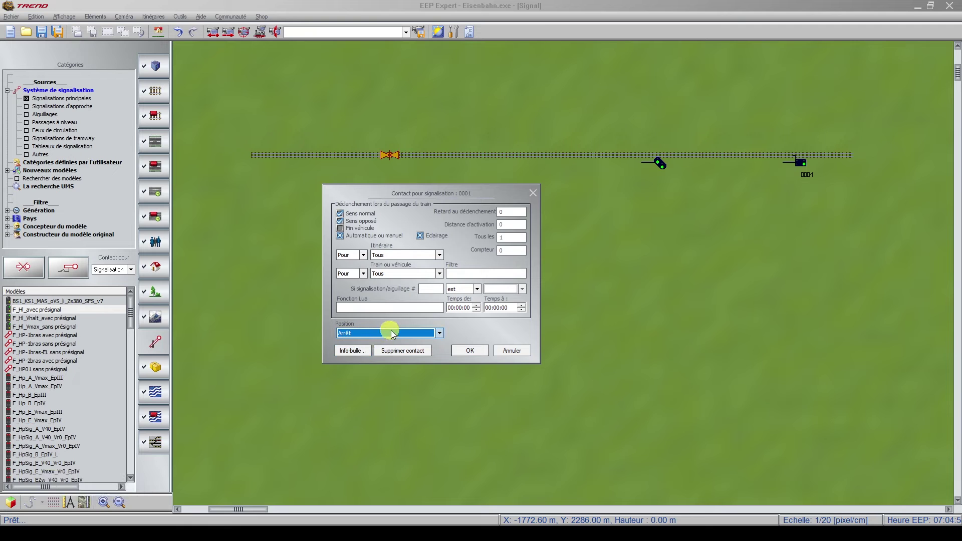
pyautogui.click(471, 352)
pyautogui.click(471, 351)
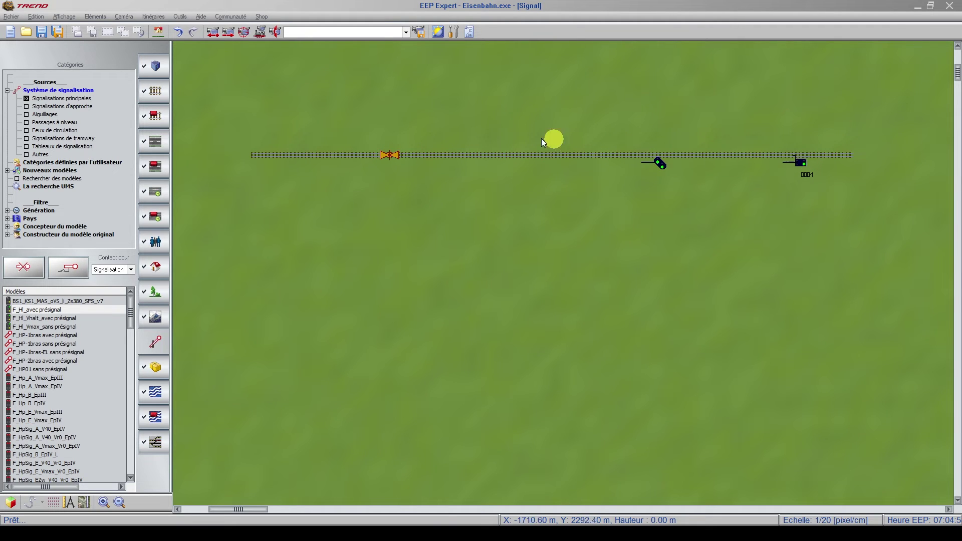
# Change the contact's signal position to Position suivante.
pyautogui.click(389, 155)
pyautogui.rightClick(389, 154)
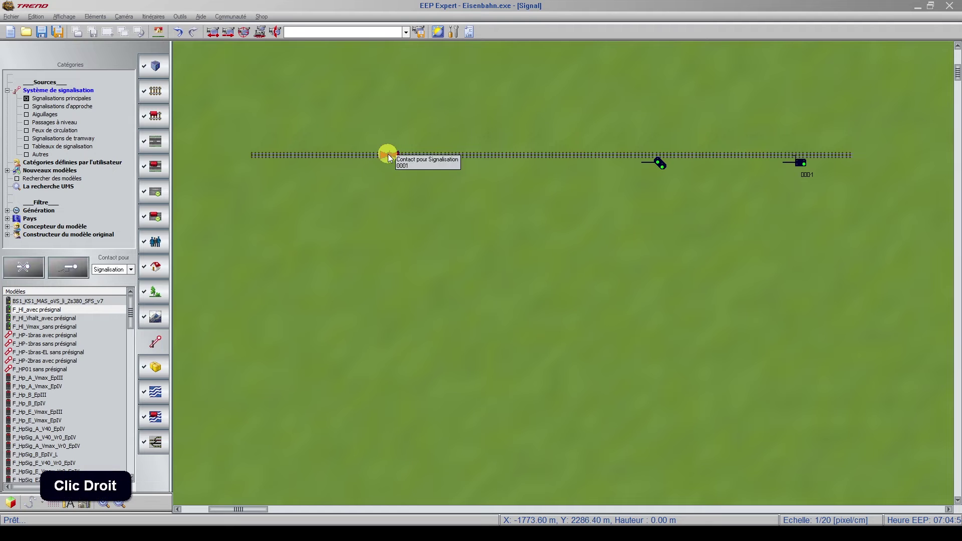
pyautogui.click(389, 155)
pyautogui.rightClick(389, 155)
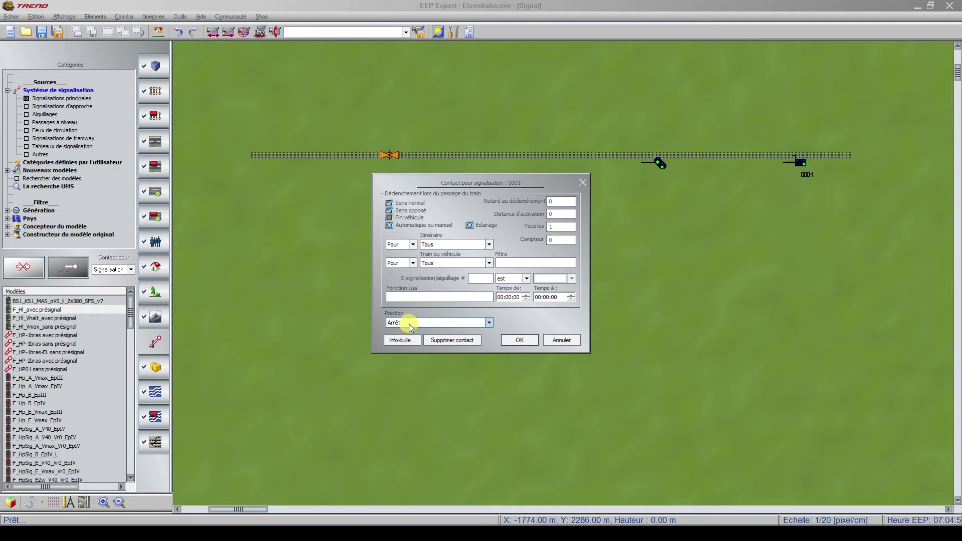
pyautogui.click(410, 323)
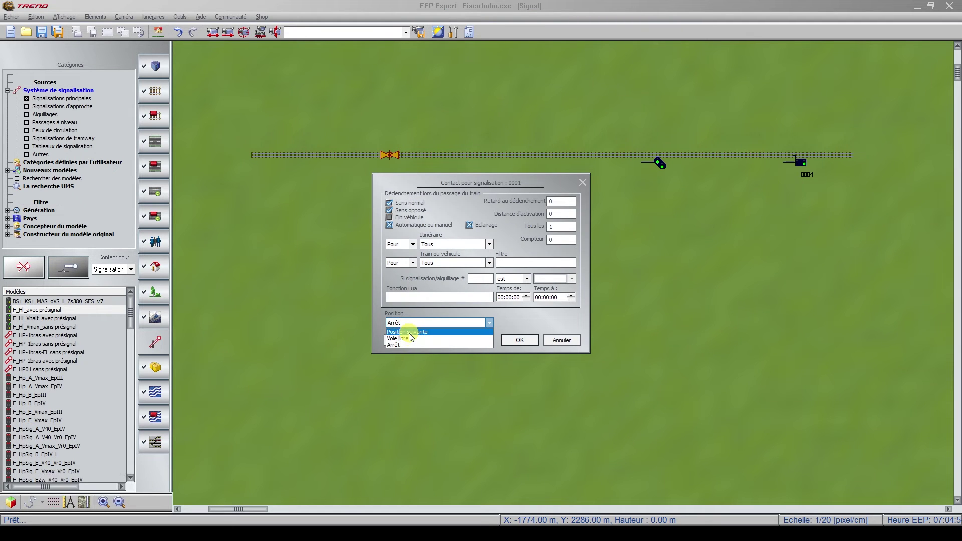
pyautogui.click(409, 332)
pyautogui.click(517, 340)
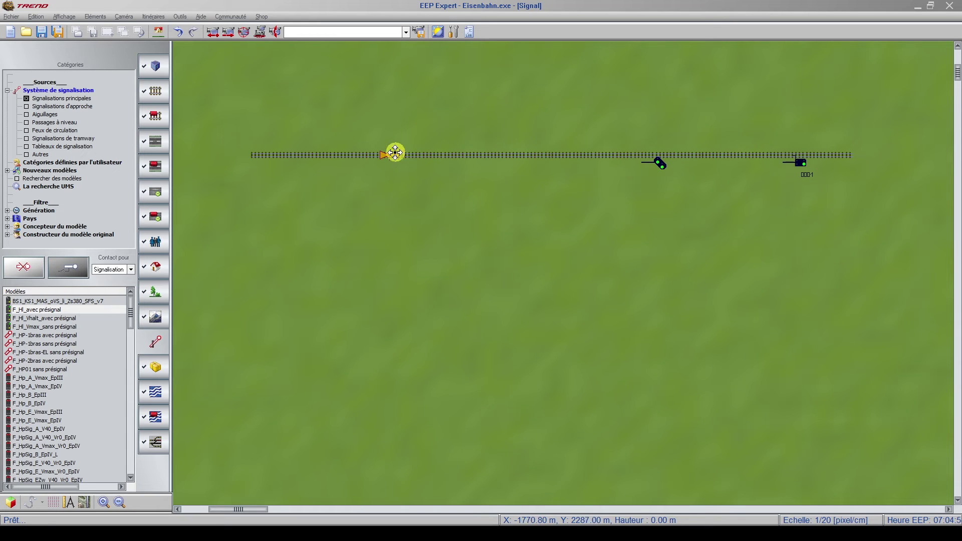
# Set the contact's signal position to Voie libre.
pyautogui.click(387, 154)
pyautogui.rightClick(388, 154)
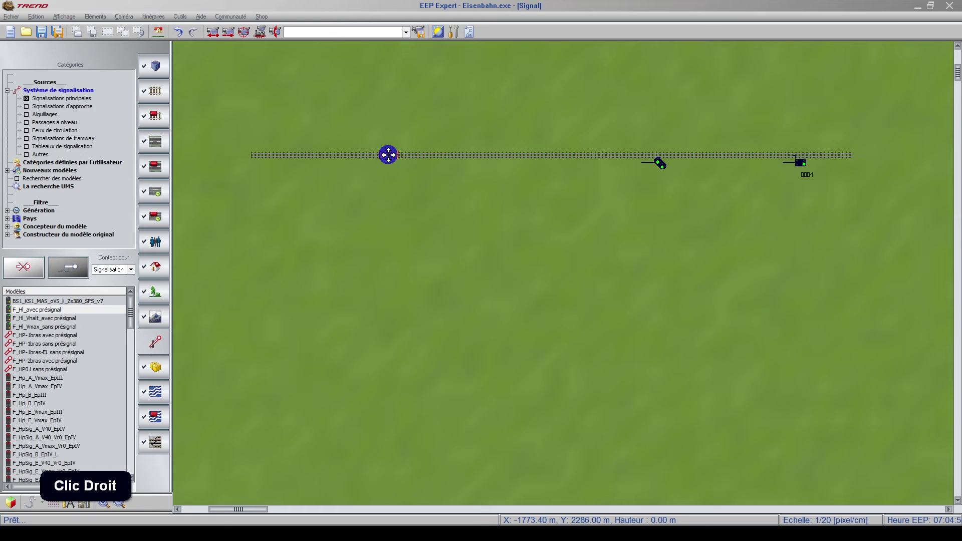
pyautogui.click(432, 323)
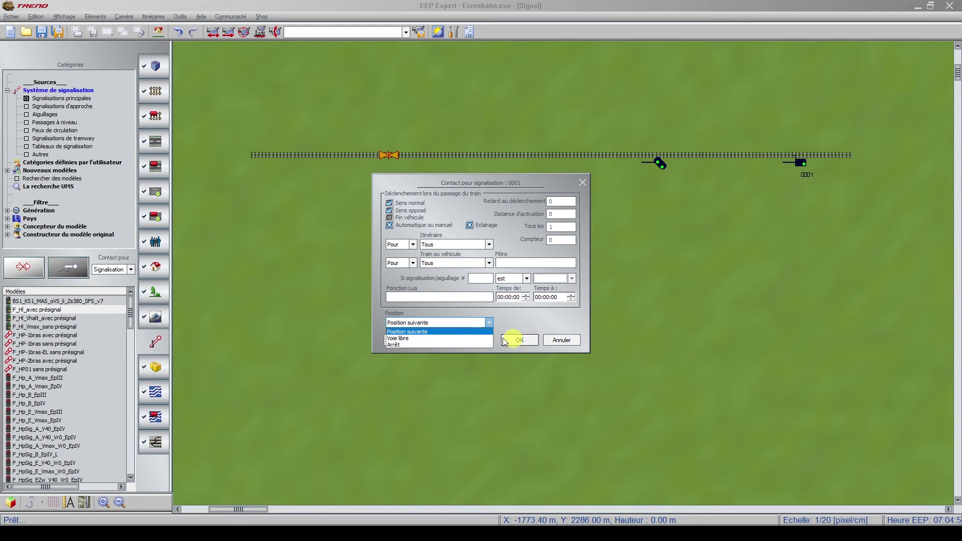
pyautogui.click(415, 338)
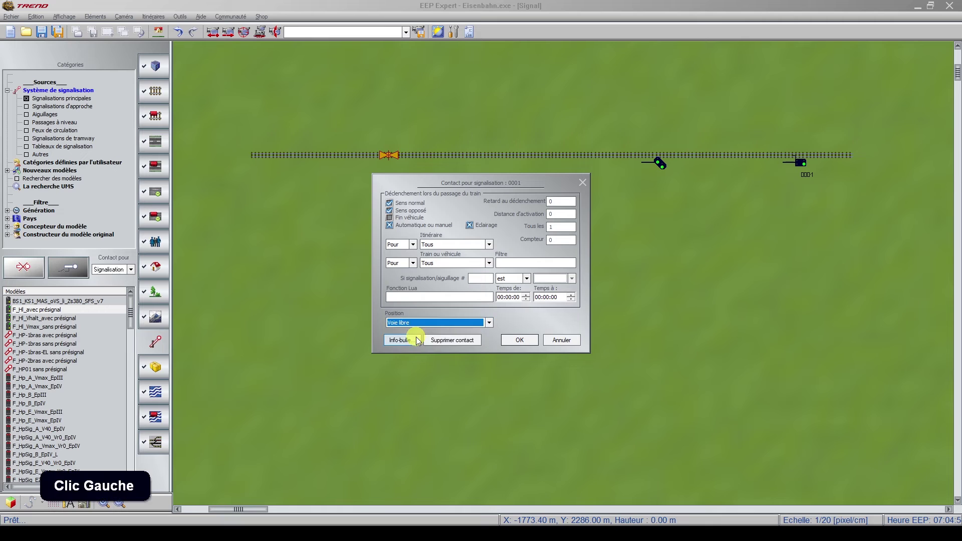
pyautogui.click(519, 340)
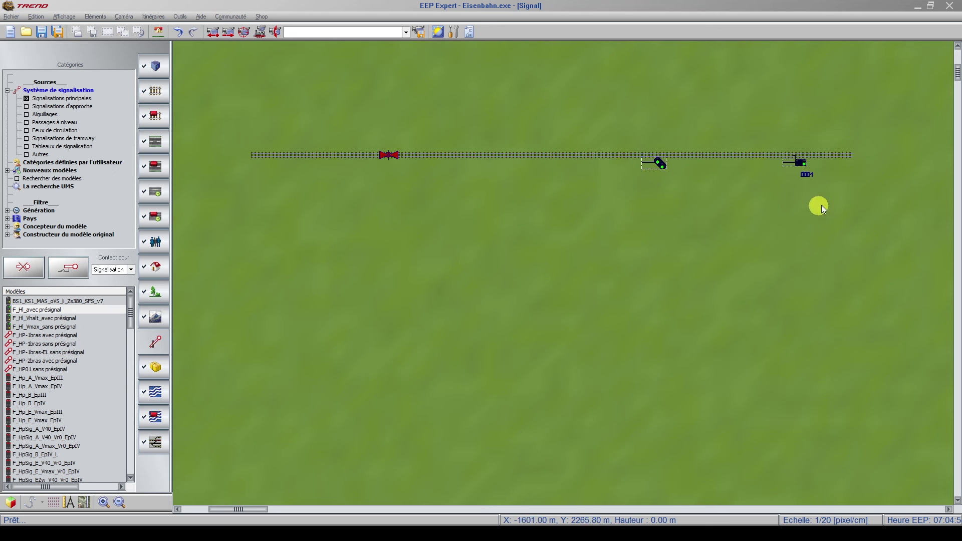
# Open the properties of main signal 0001 and examine its list of associated contacts, choosing Contact Nr. 001.
pyautogui.click(797, 161)
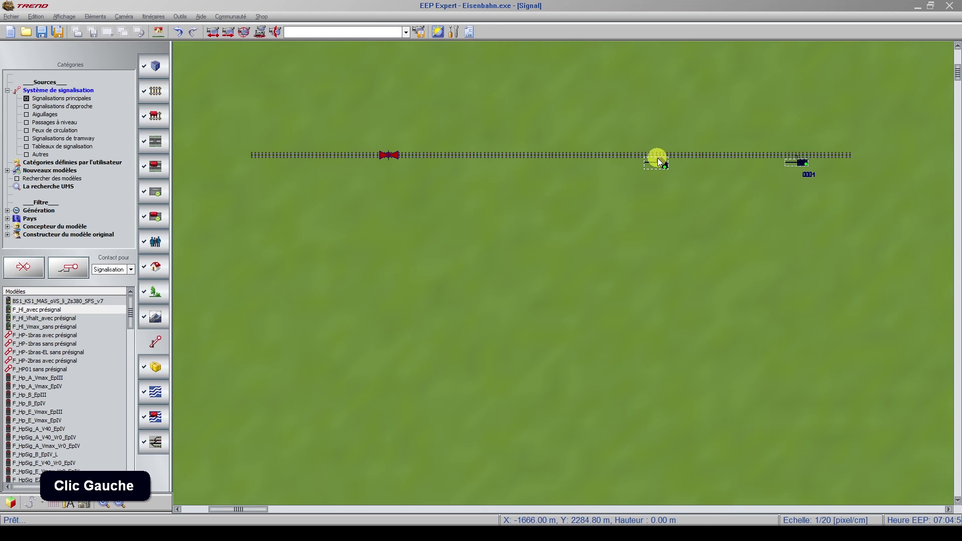
pyautogui.rightClick(796, 161)
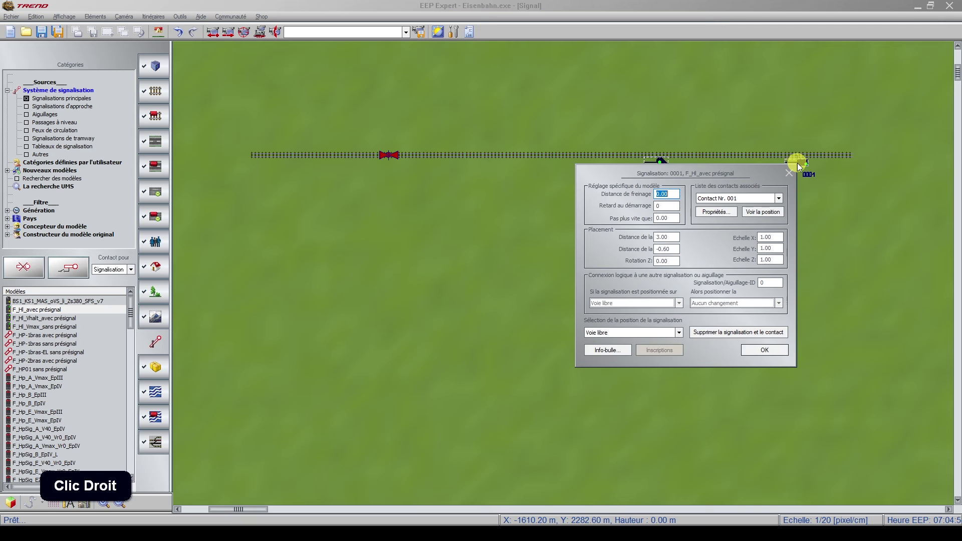
pyautogui.moveTo(692, 167); pyautogui.dragTo(720, 236)
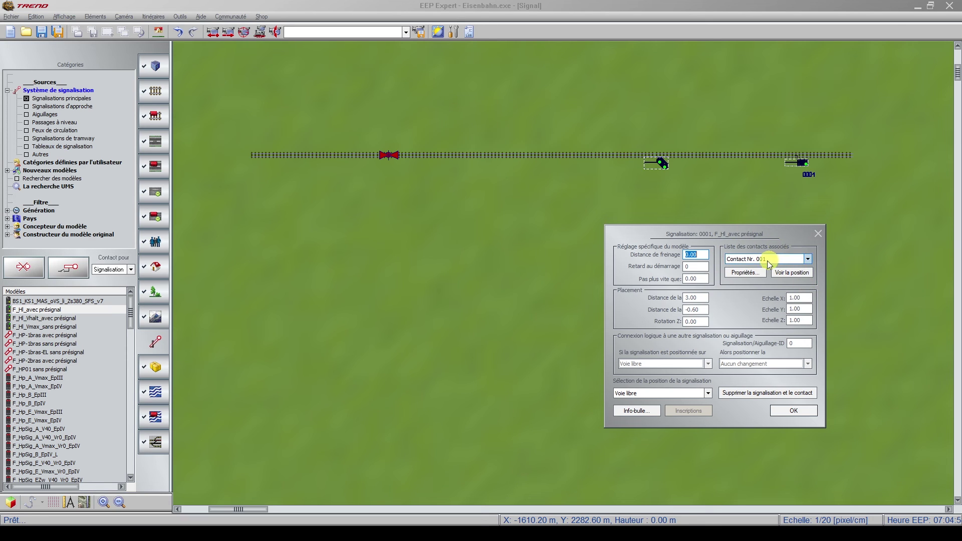
pyautogui.click(754, 264)
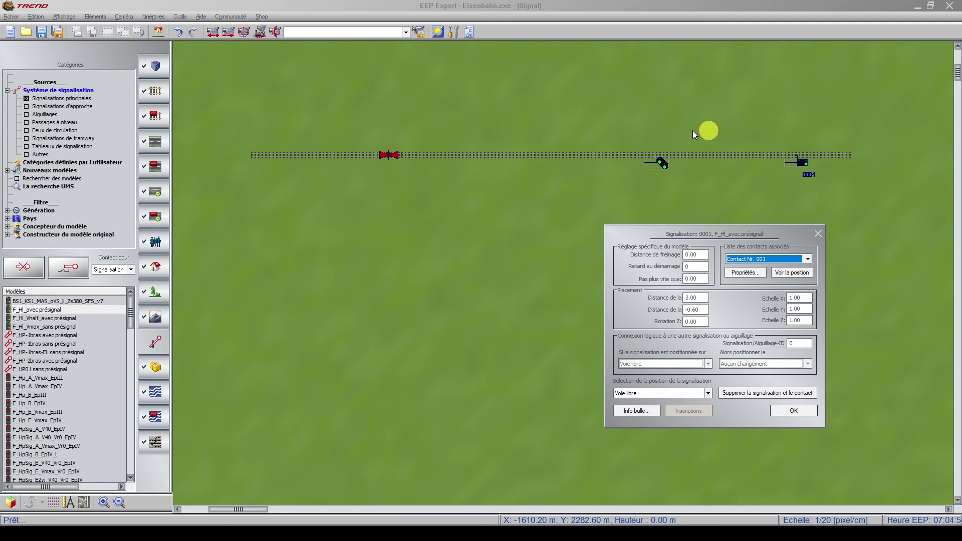
# View the properties of Contact Nr. 001 from signal 0001's associated contacts, and close them without making changes.
pyautogui.click(807, 259)
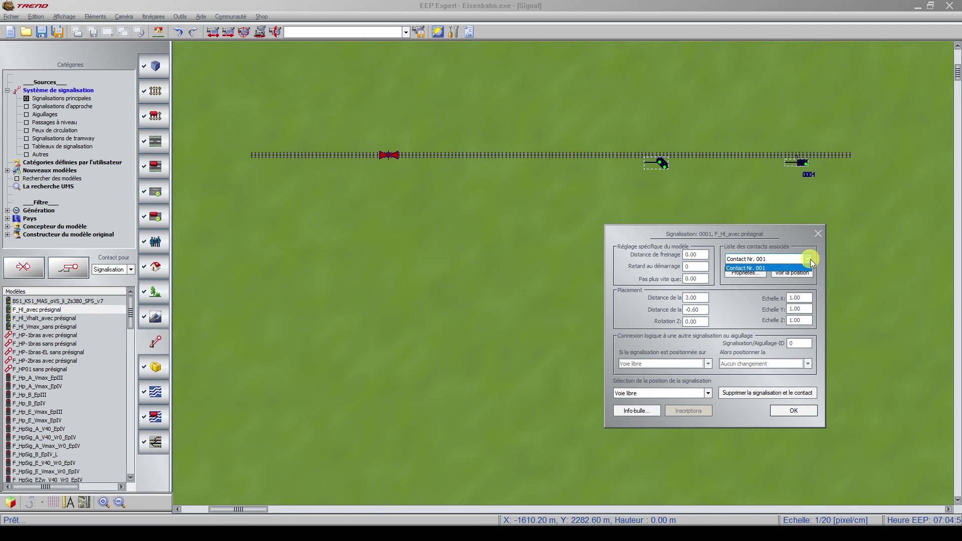
pyautogui.click(812, 263)
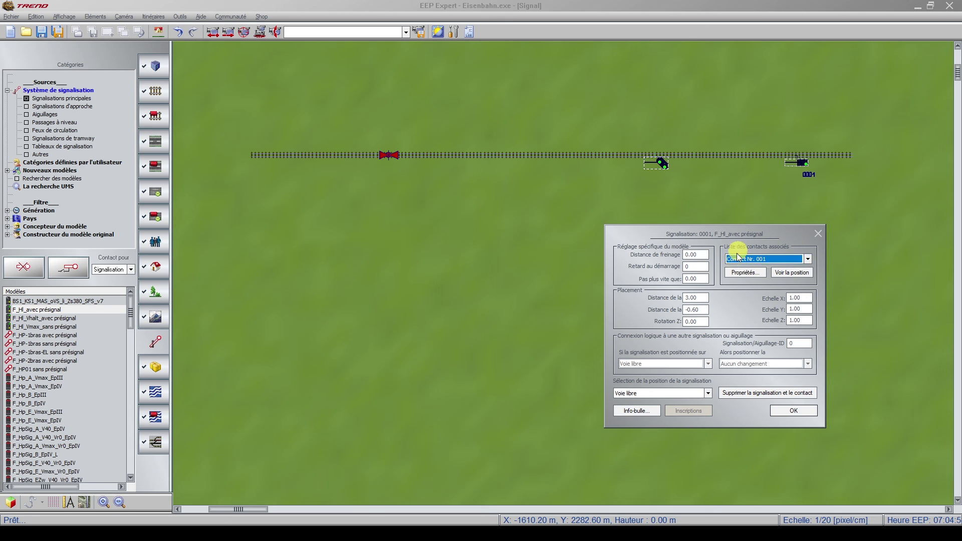
pyautogui.click(740, 271)
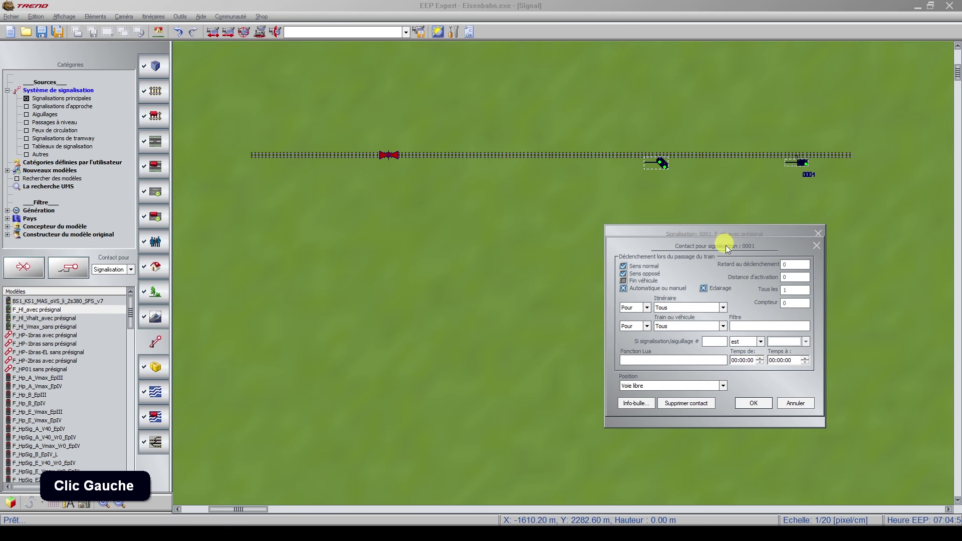
pyautogui.moveTo(727, 249); pyautogui.dragTo(401, 199)
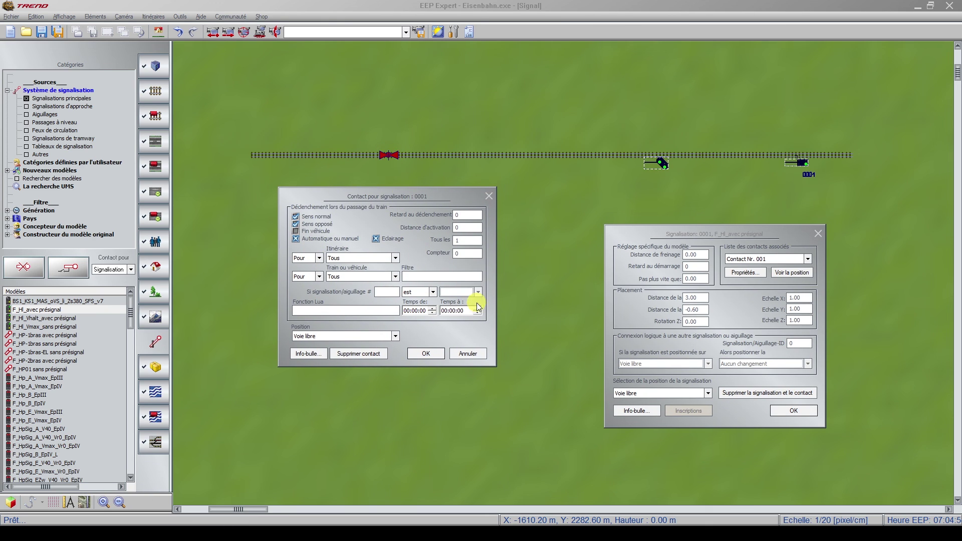
pyautogui.click(469, 354)
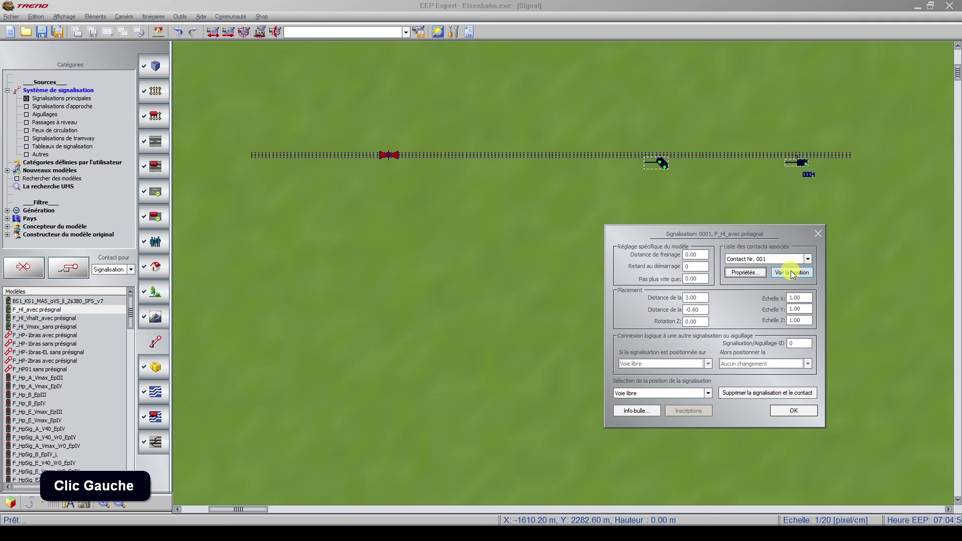
# Locate Contact Nr. 001 on the track plan from signal 0001's properties, moving the signal dialog clear of the track.
pyautogui.click(795, 275)
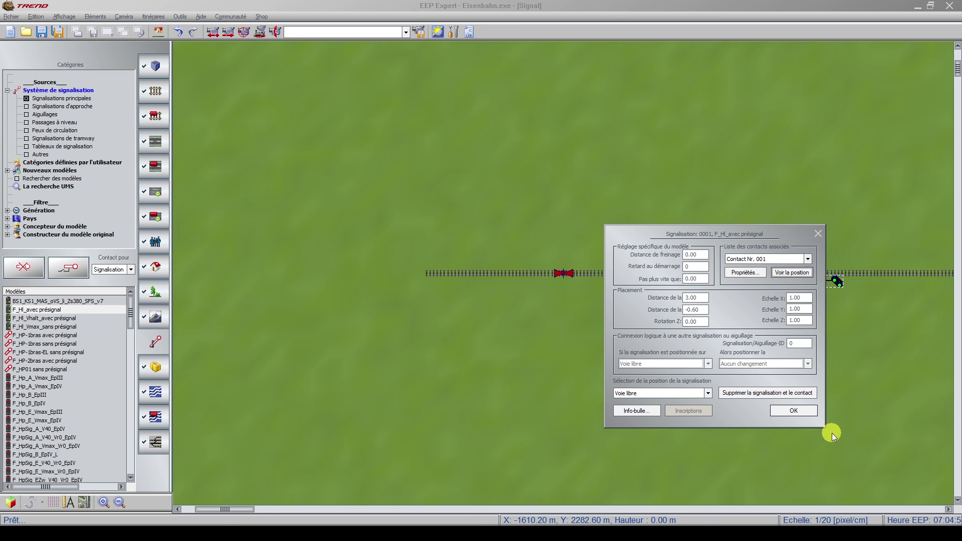
pyautogui.moveTo(730, 240); pyautogui.dragTo(302, 264)
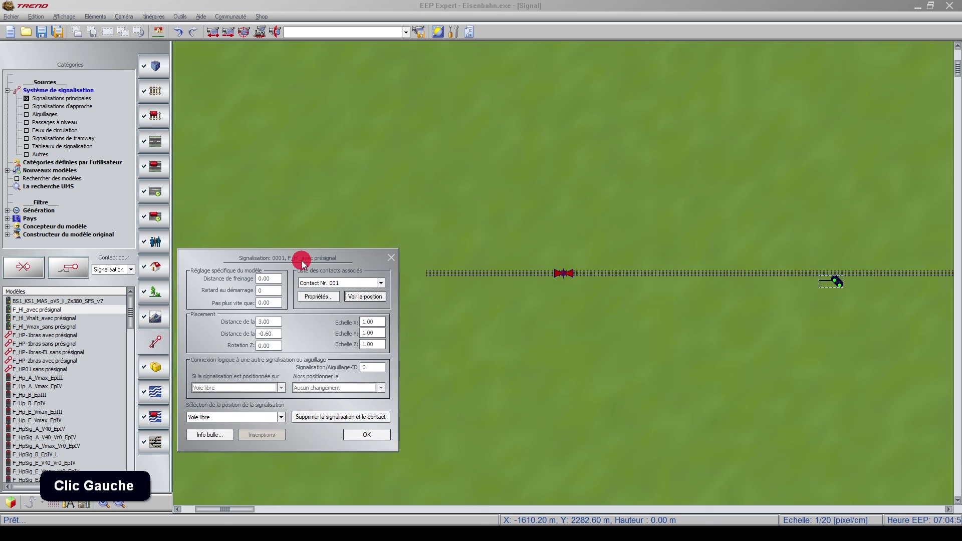